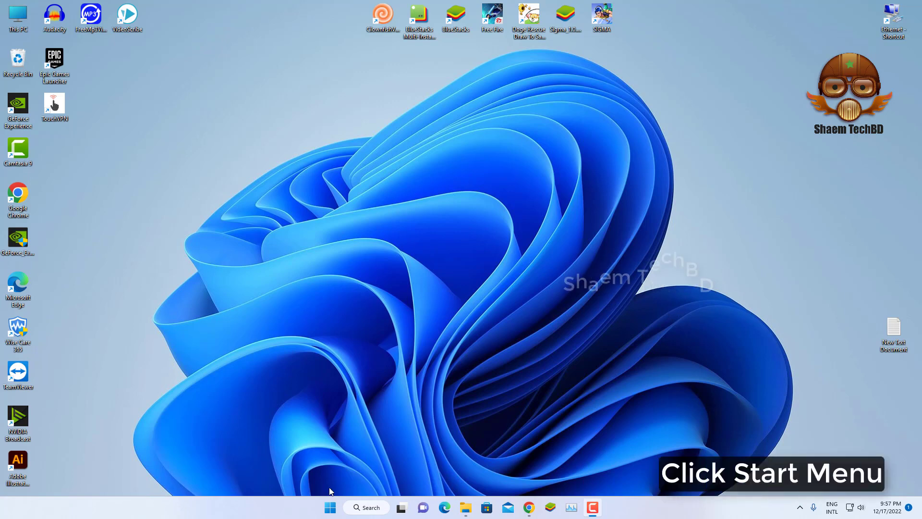
- Launch the Settings app from the Start menu
click(331, 508)
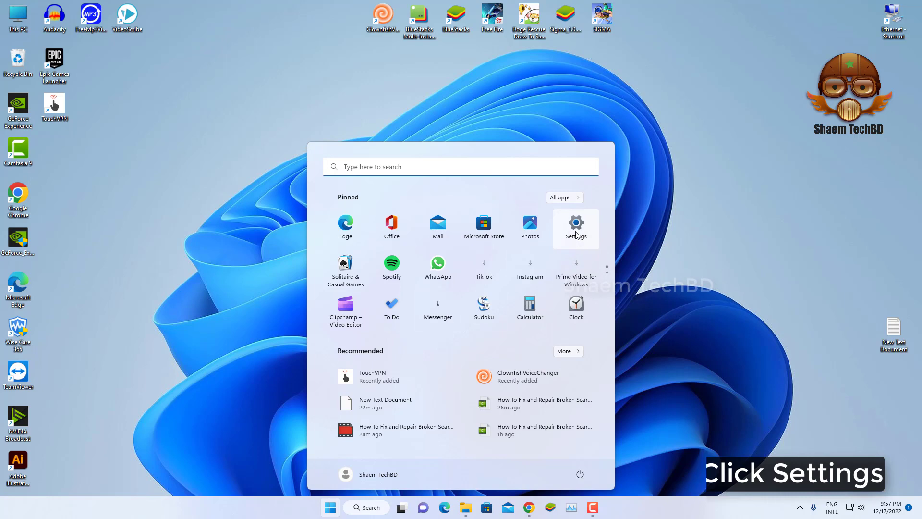
click(576, 229)
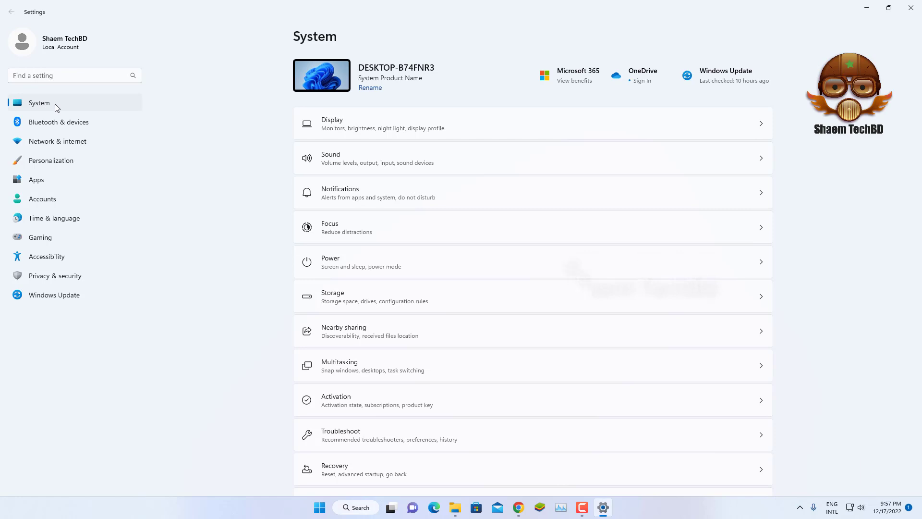
scroll(489, 290, down, 2)
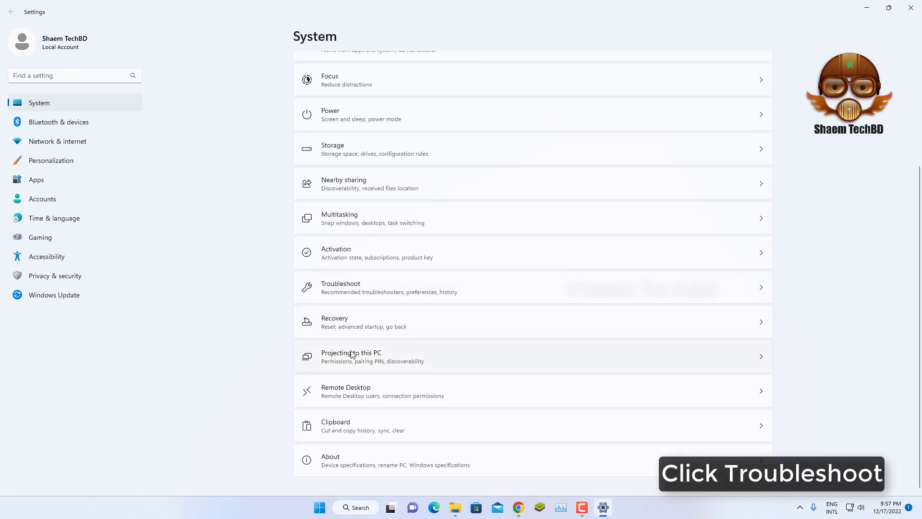
- Run the Bluetooth troubleshooter under Troubleshoot > Other troubleshooters and close its results
click(346, 290)
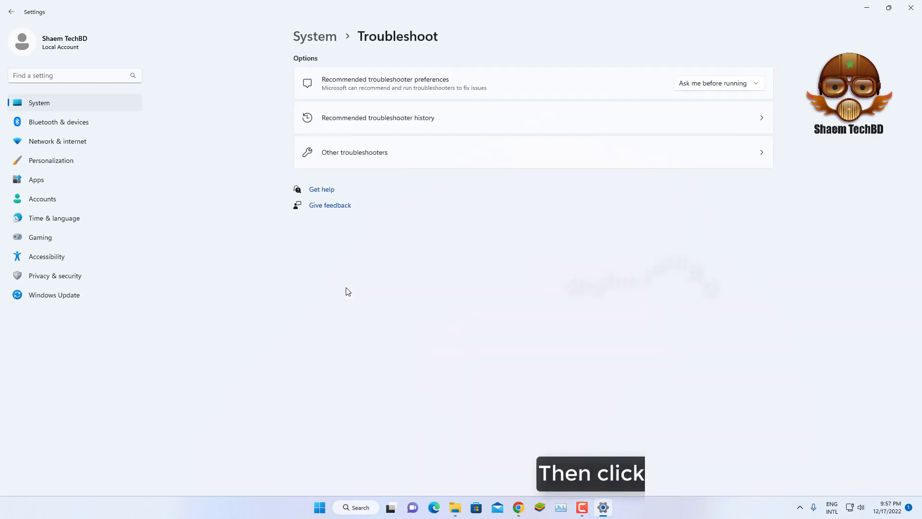
click(374, 156)
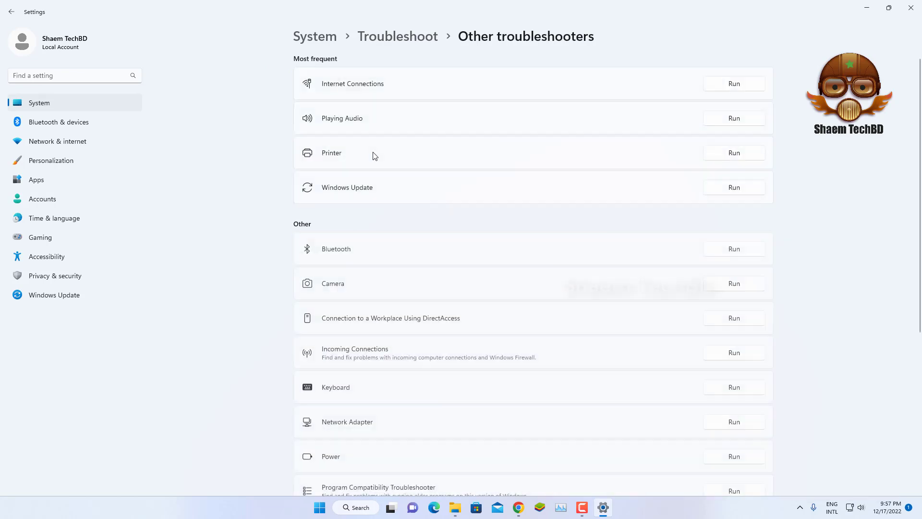
scroll(473, 272, down, 3)
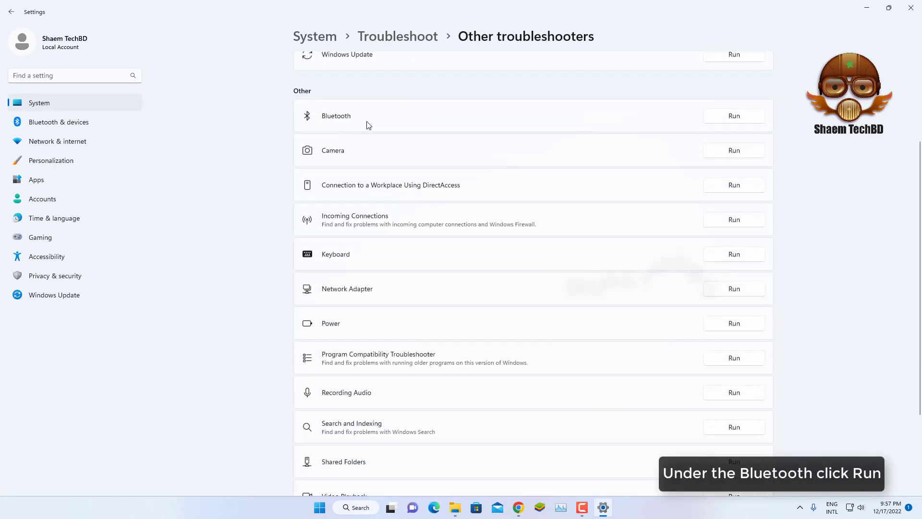
click(736, 120)
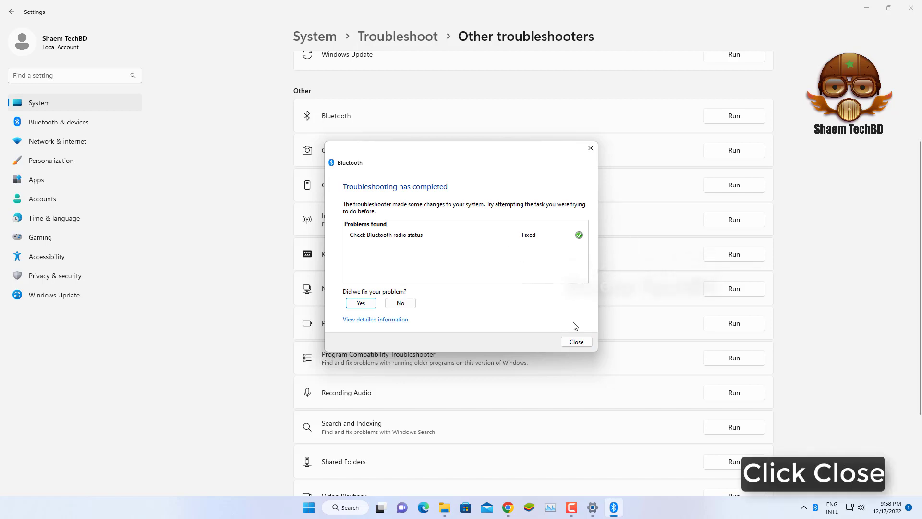
click(576, 342)
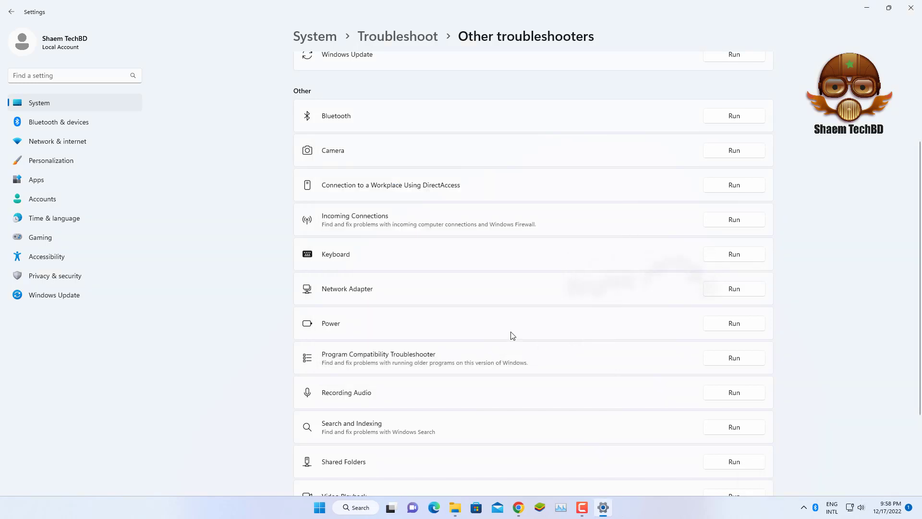
- Go to Network & internet > Advanced network settings > Advanced sharing settings
click(64, 144)
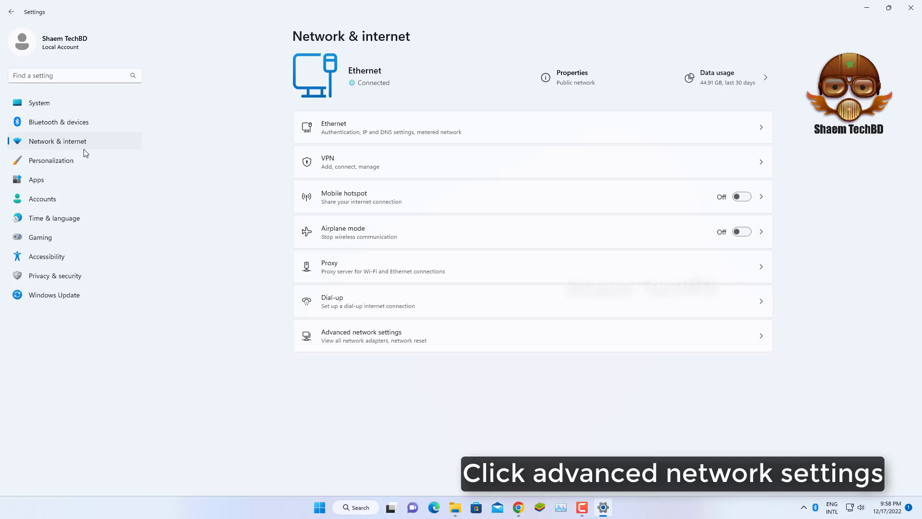
click(372, 339)
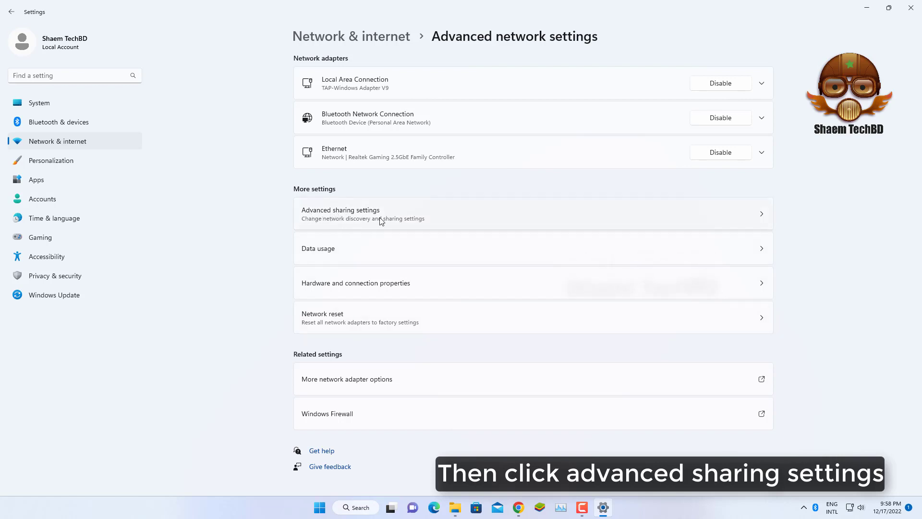
click(344, 221)
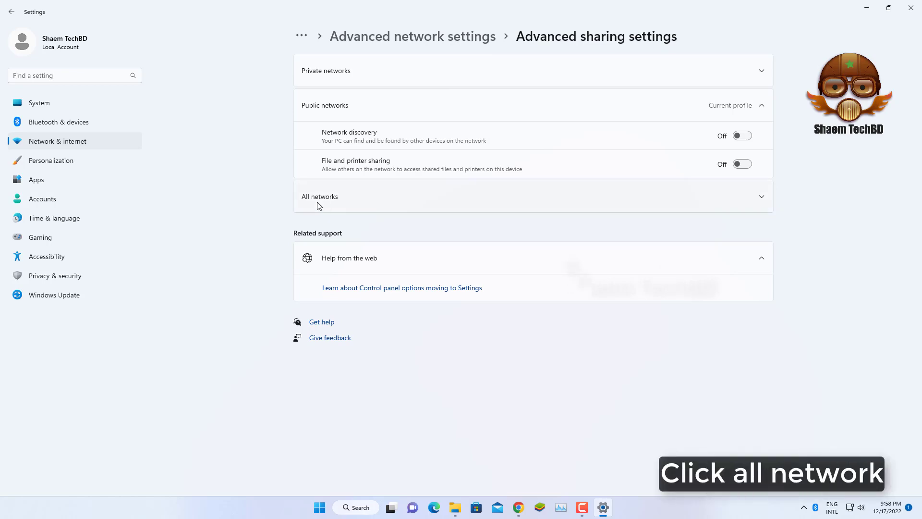
- Under All networks, change file sharing connections to 40- or 56-bit encryption
click(323, 205)
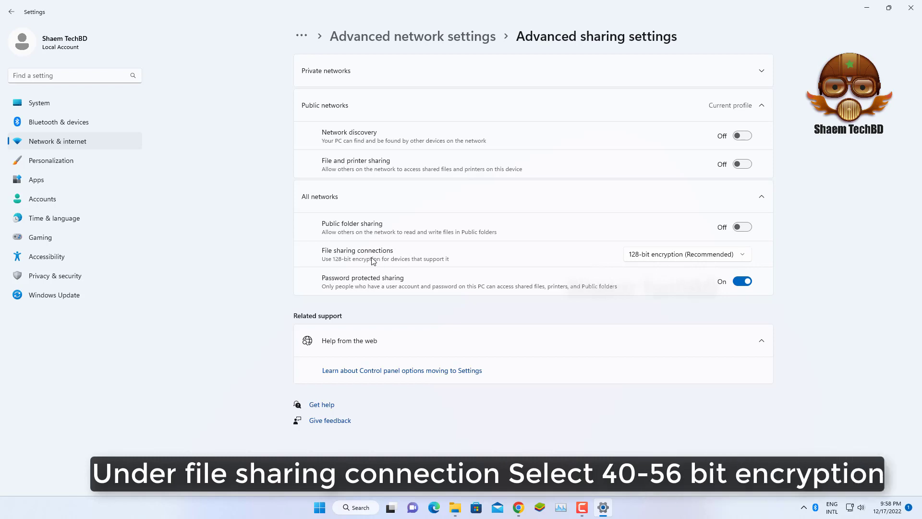
click(661, 261)
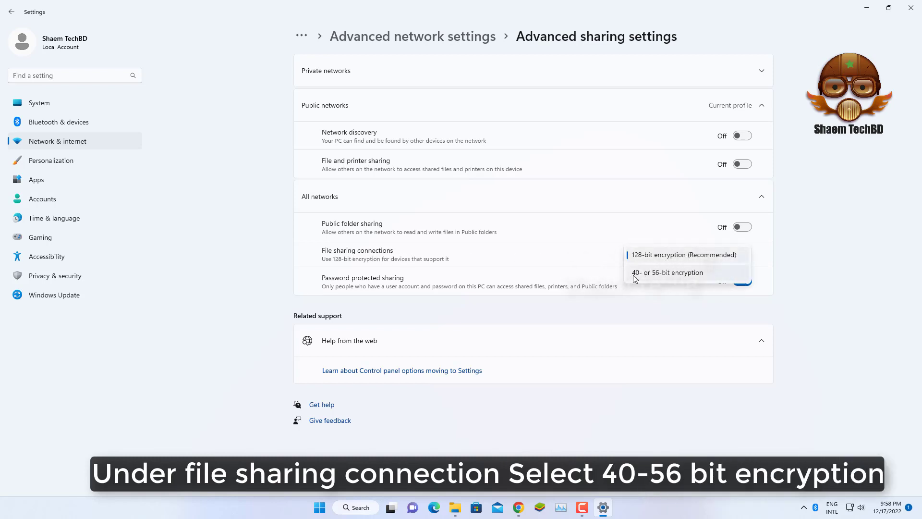
click(689, 276)
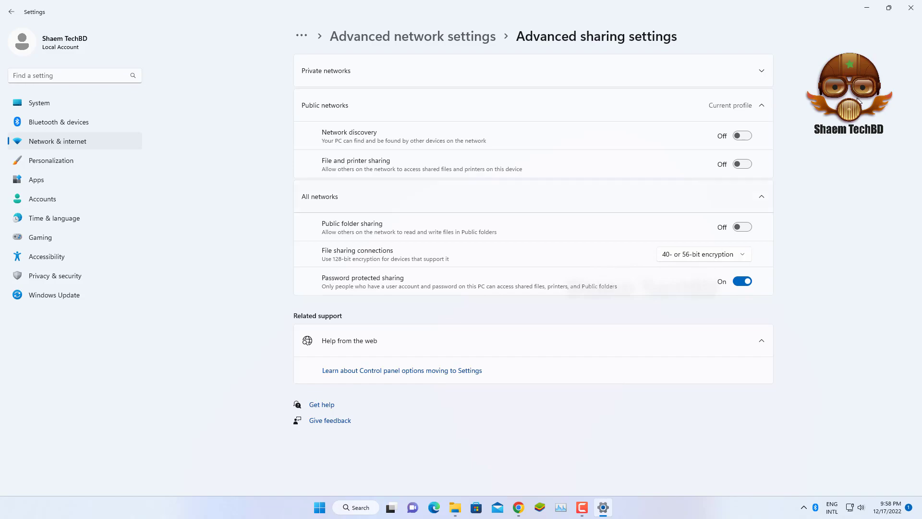
- Close Settings and choose Restart from the Start menu's power options
click(913, 12)
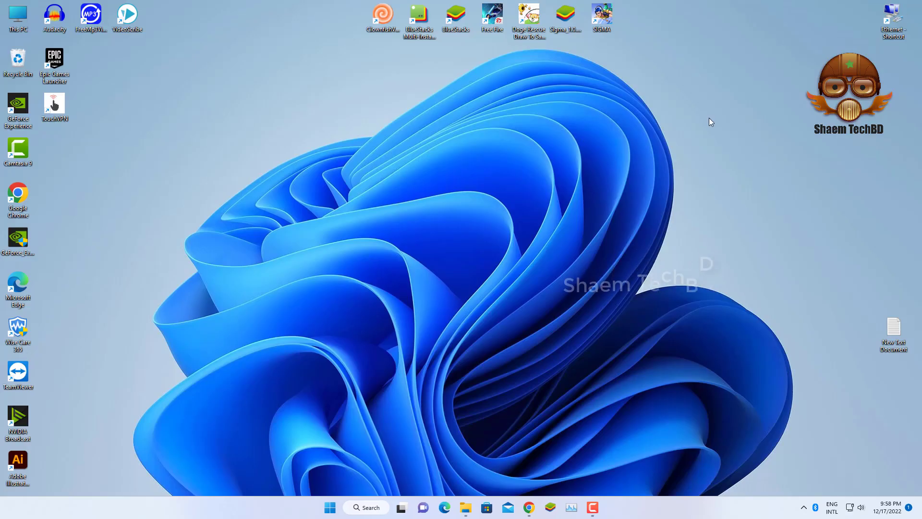
click(331, 508)
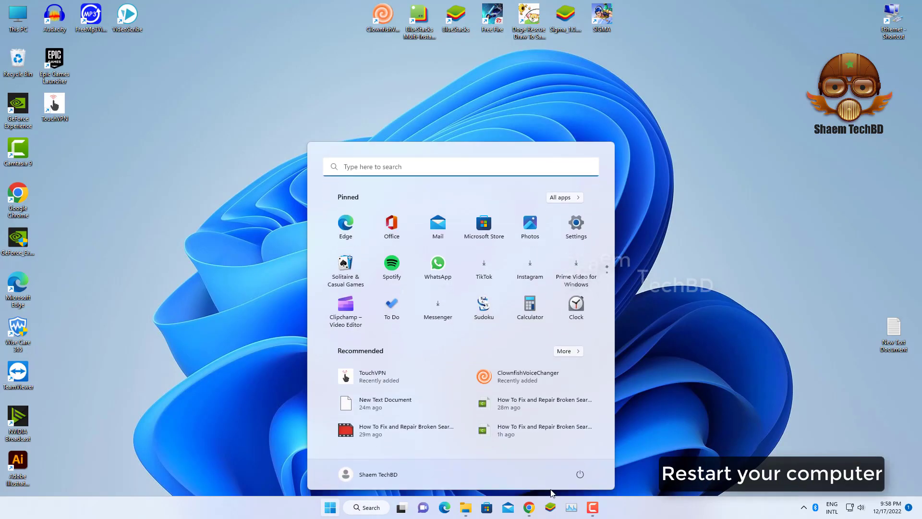
click(581, 476)
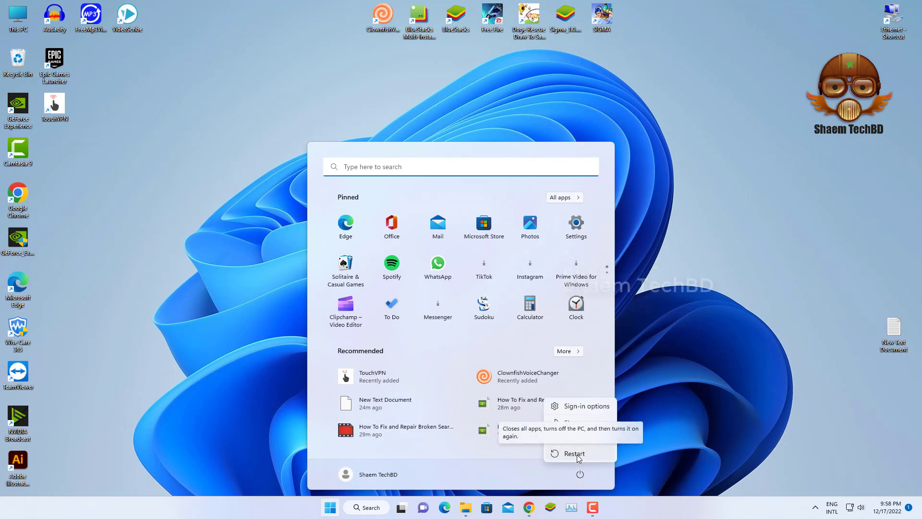
click(734, 349)
click(734, 349)
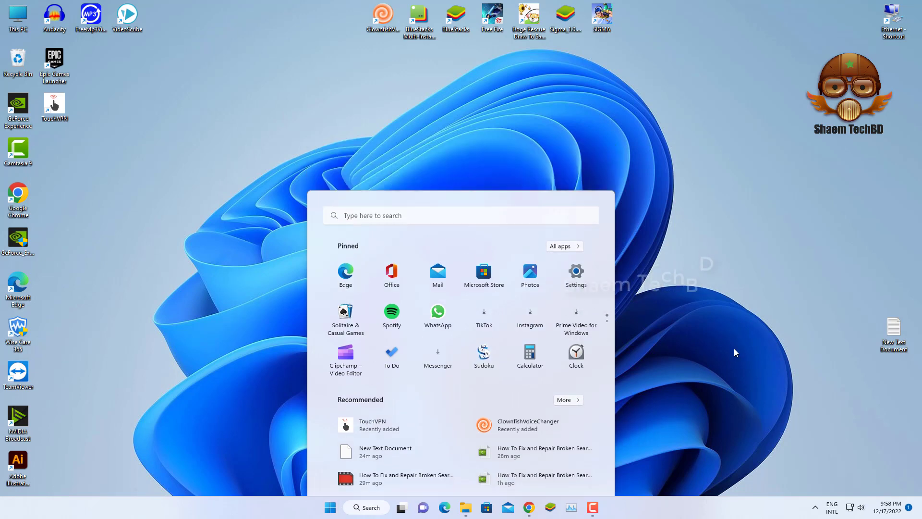